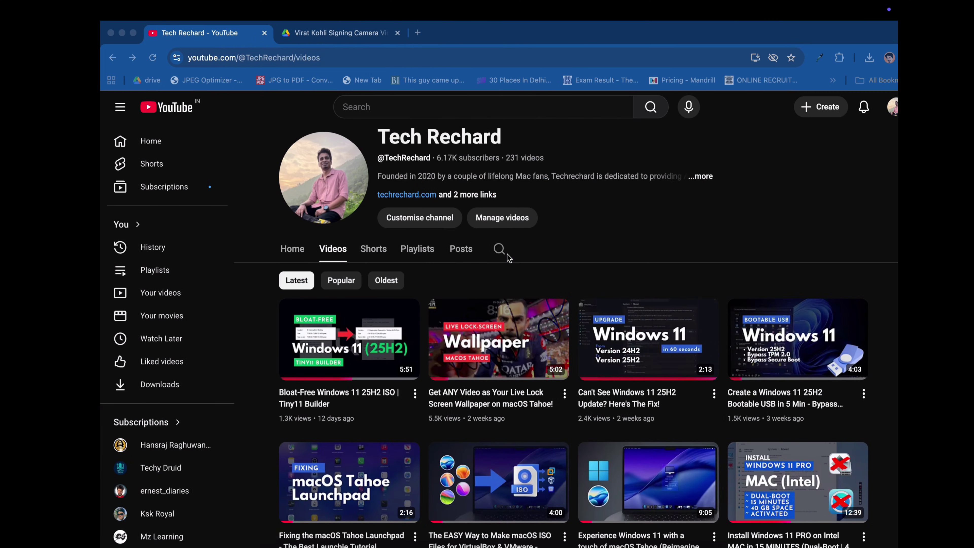
# Scroll the Tech Rechard Videos tab to the 'Get ANY Video as Your Live Lock Screen Wallpaper' video
pyautogui.scroll(-2, 564, 245)
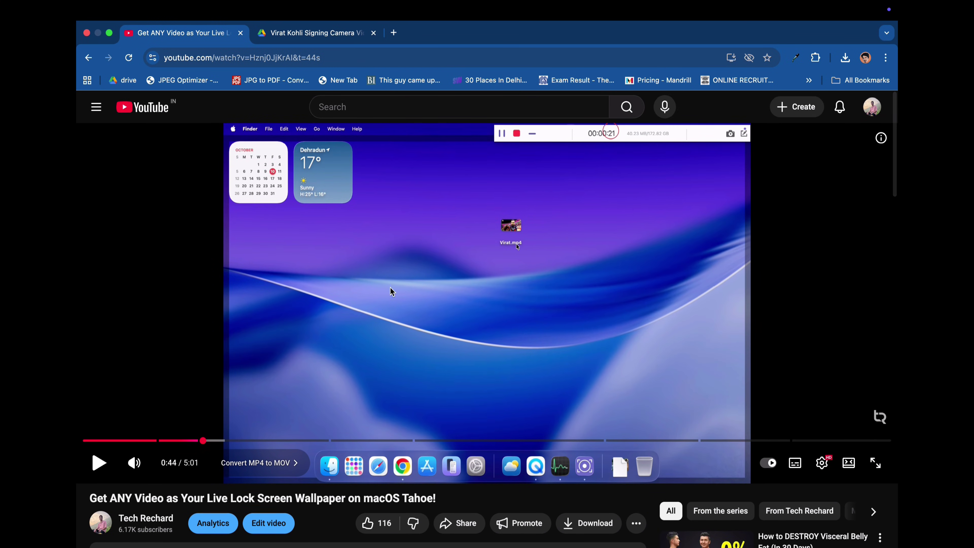
pyautogui.scroll(-4, 433, 276)
pyautogui.moveTo(89, 359); pyautogui.dragTo(363, 360)
pyautogui.click(385, 365)
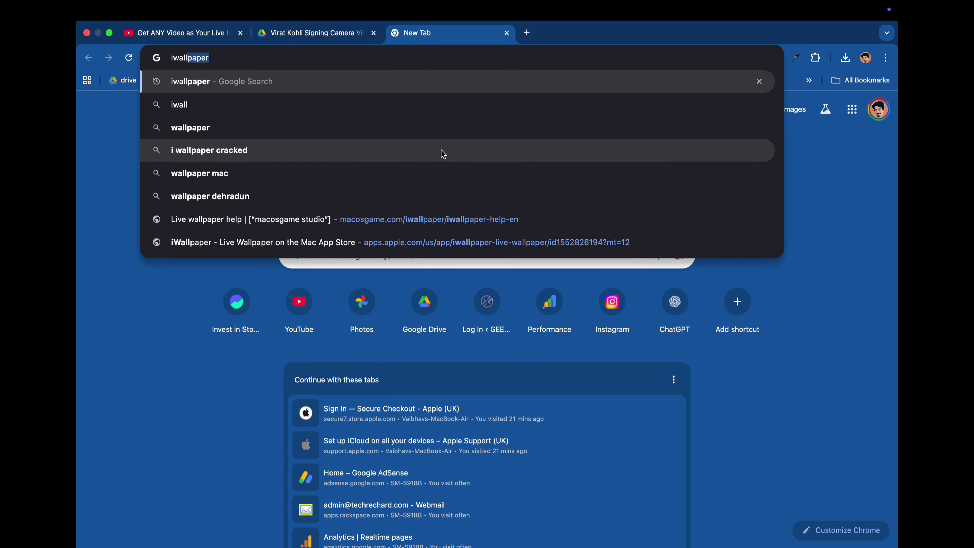
# Search Google for 'iwallpaper' and launch the app from its Mac App Store page
pyautogui.press('Return')
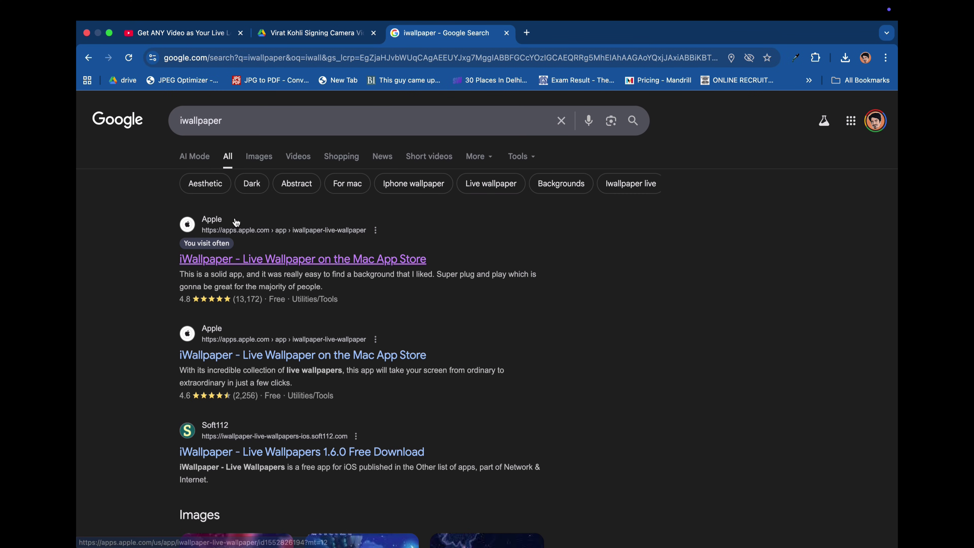
pyautogui.click(337, 259)
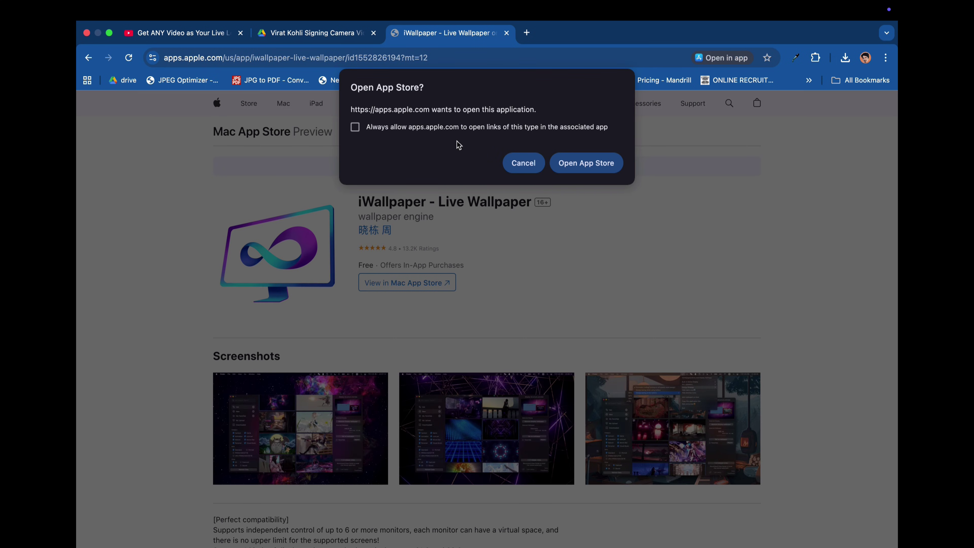
pyautogui.click(582, 168)
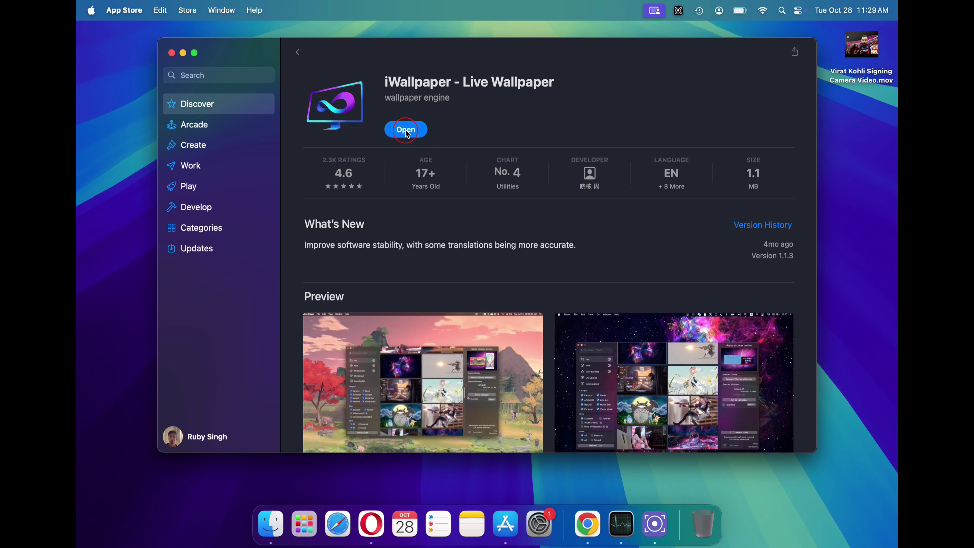
pyautogui.click(406, 129)
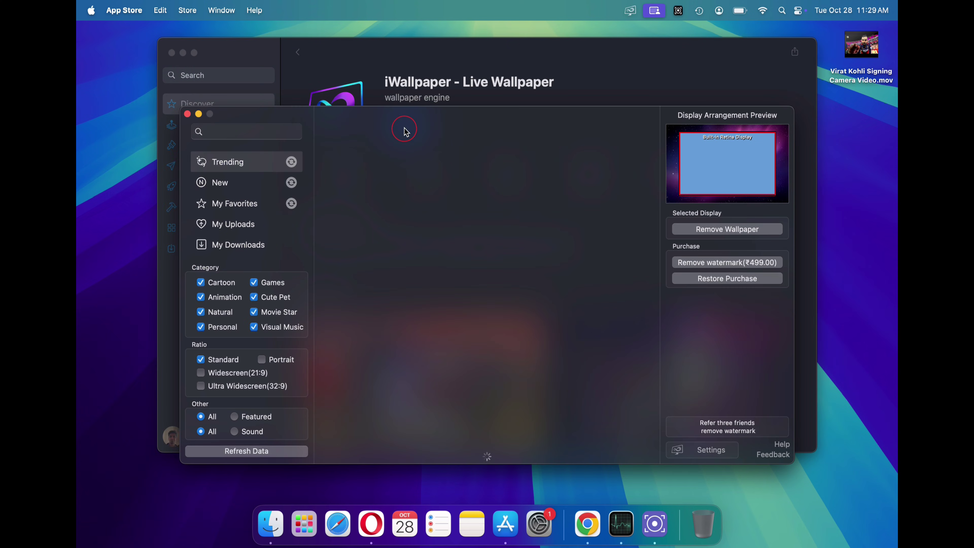
# Close the App Store, browse iWallpaper's Trending grid and select astronaut 4k
pyautogui.click(171, 54)
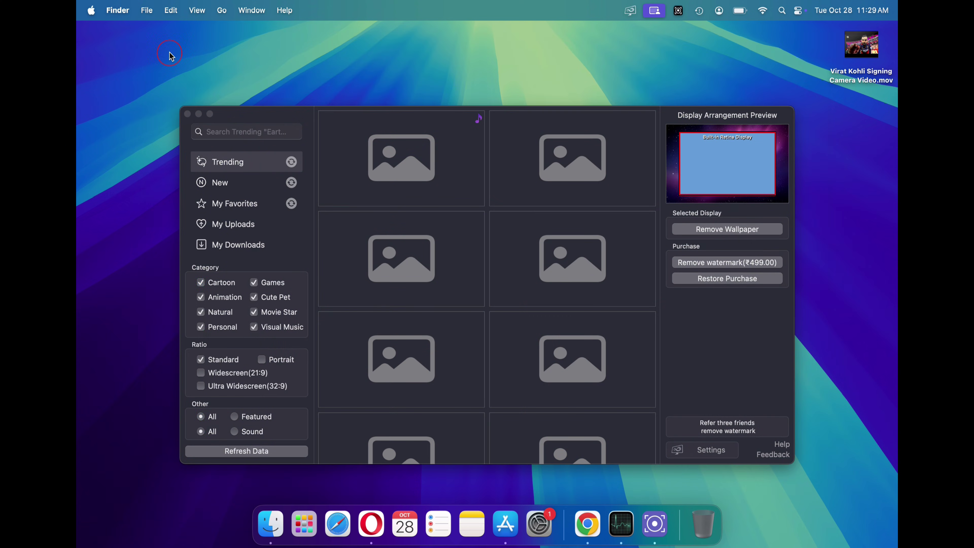
pyautogui.scroll(-2, 512, 269)
pyautogui.scroll(2, 514, 281)
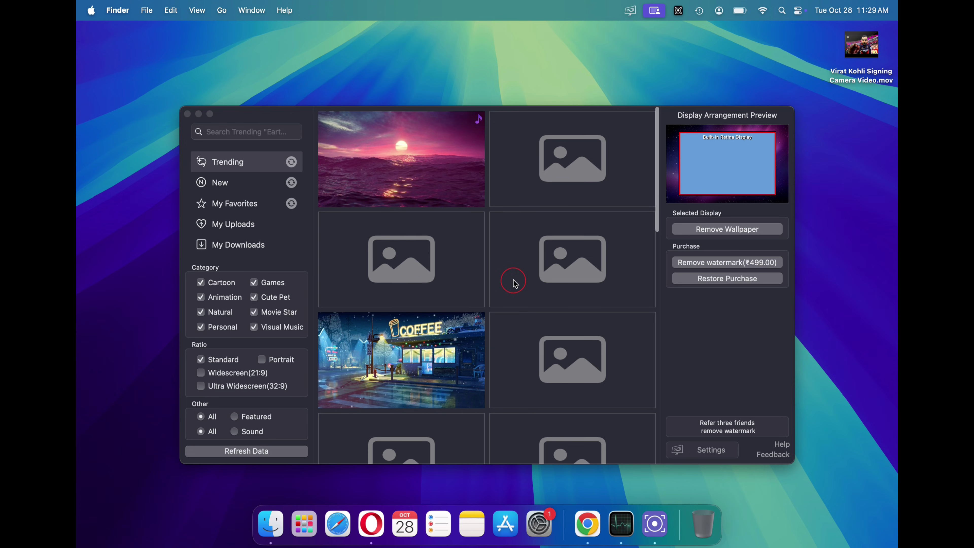
pyautogui.scroll(-10, 524, 337)
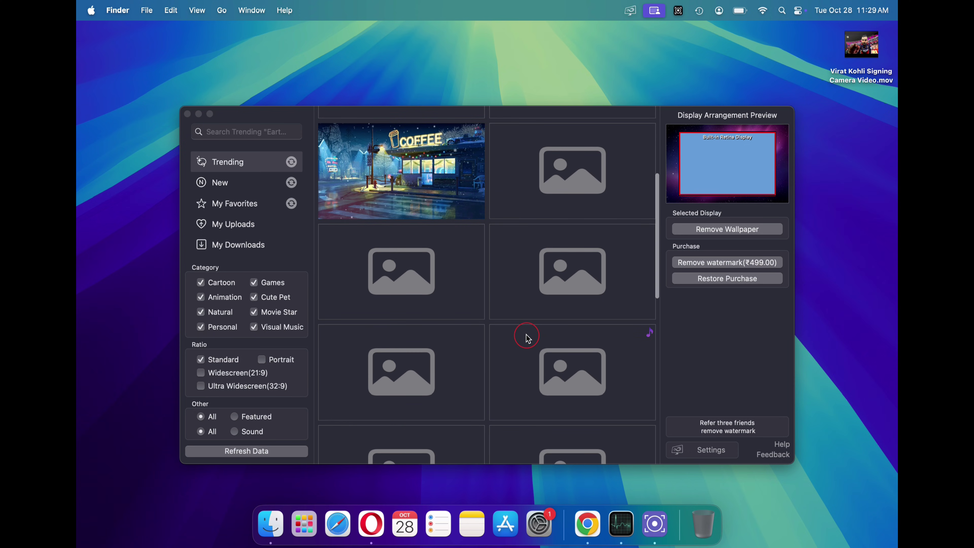
pyautogui.click(446, 282)
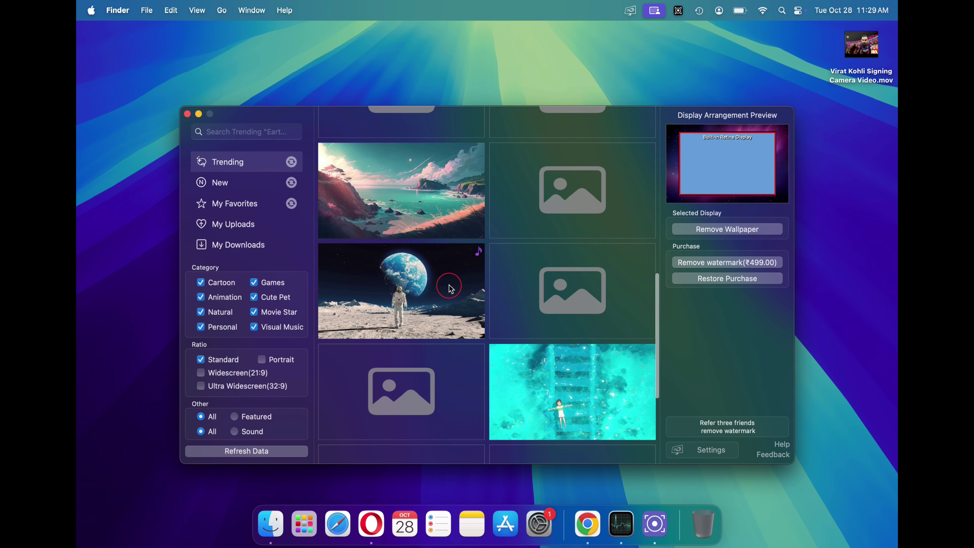
pyautogui.click(413, 294)
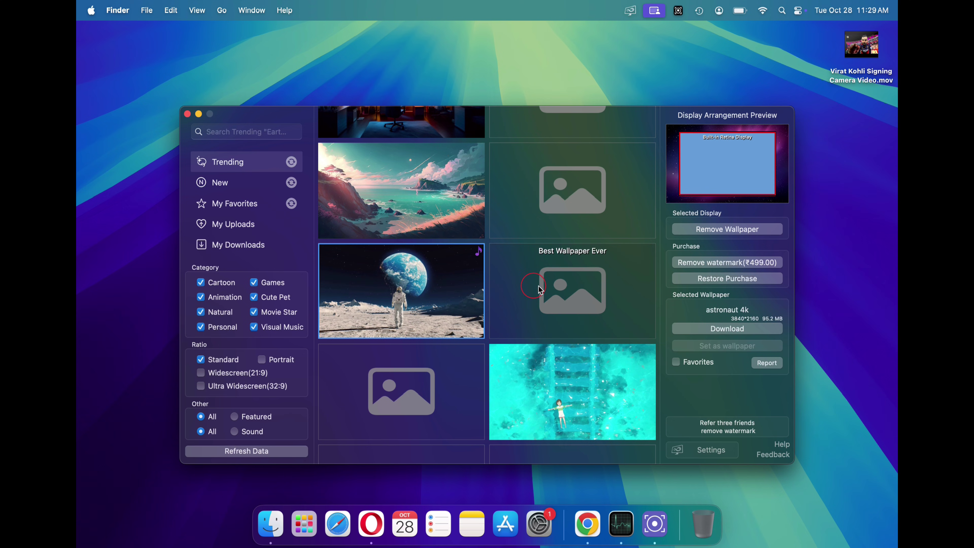
# Select the 4K Nebula tile and set it as the desktop wallpaper
pyautogui.scroll(3, 541, 288)
pyautogui.scroll(10, 541, 289)
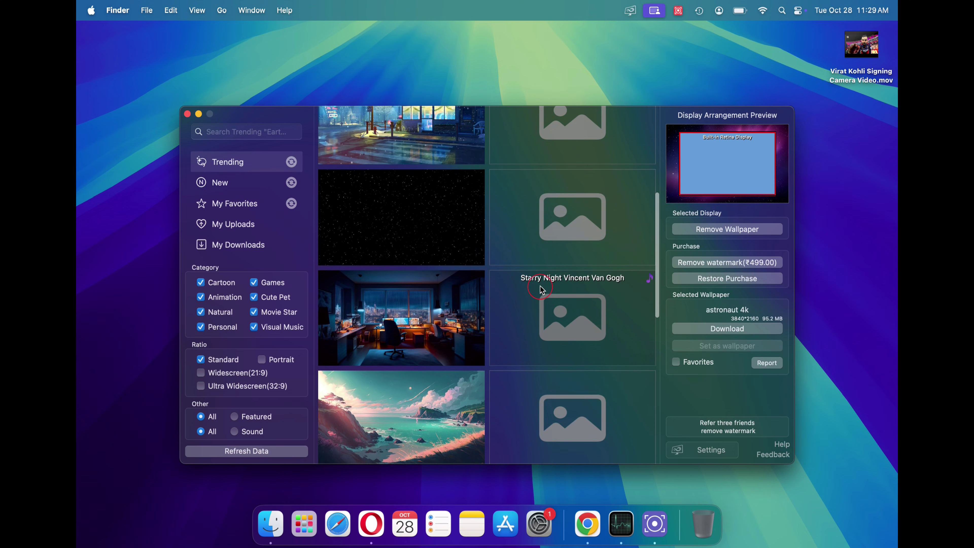
pyautogui.scroll(2, 541, 289)
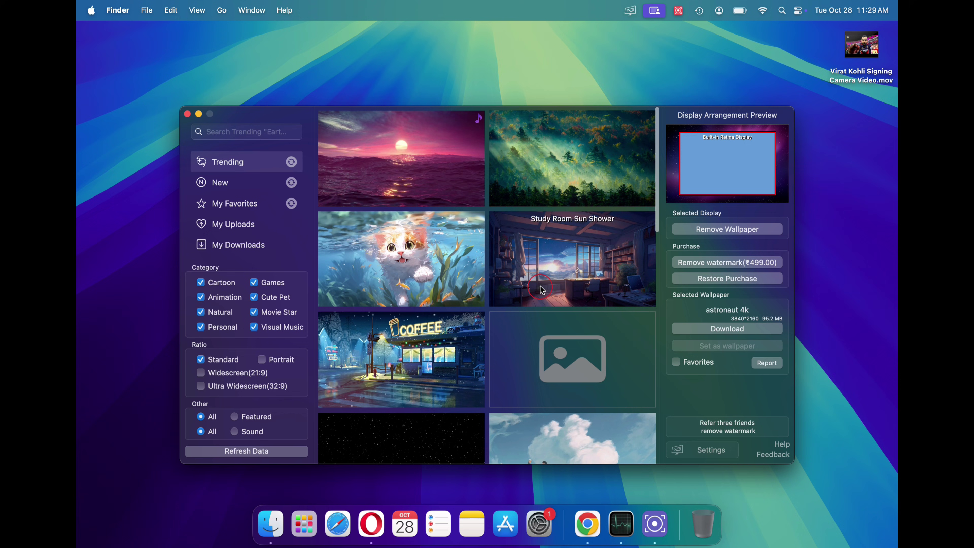
pyautogui.scroll(-4, 547, 249)
pyautogui.click(598, 290)
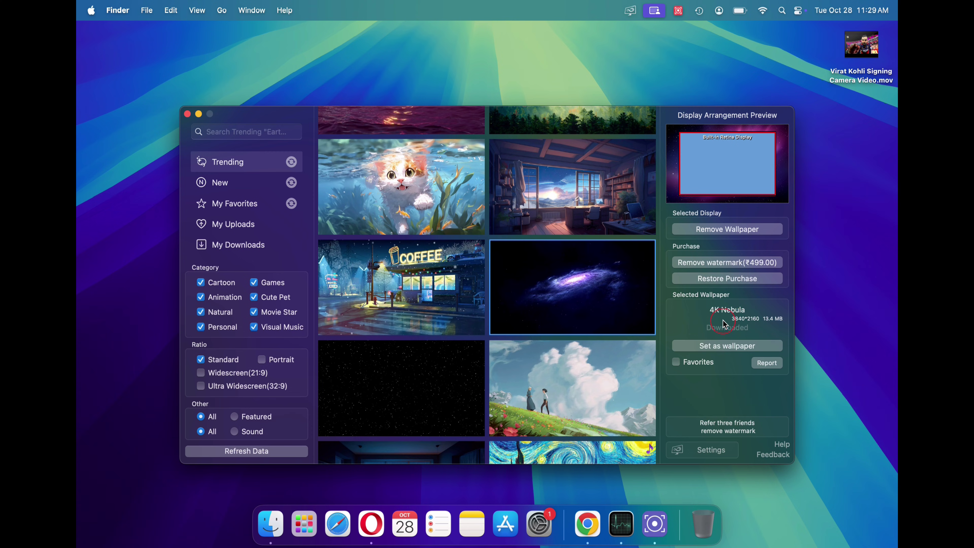
pyautogui.click(722, 346)
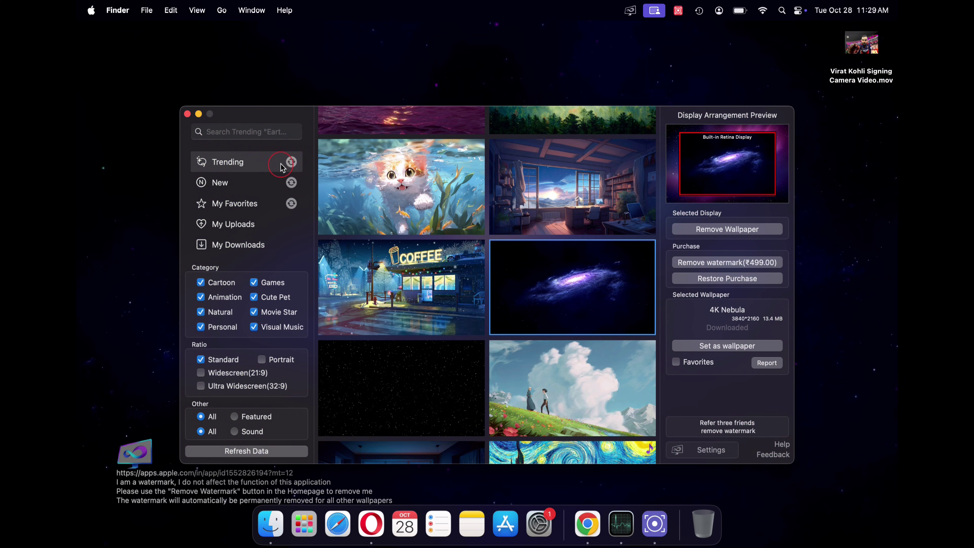
# Download the astronaut 4k wallpaper and set it as the desktop background
pyautogui.click(198, 114)
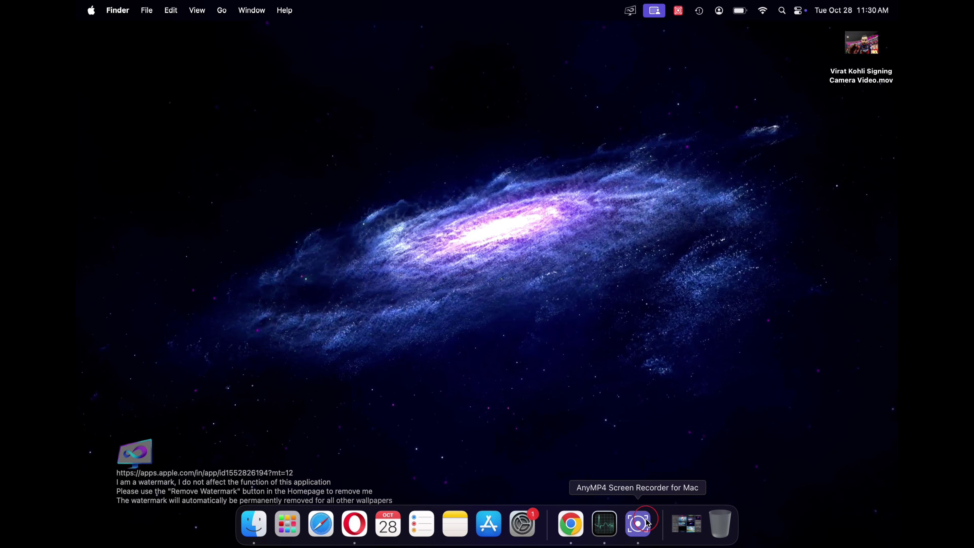
pyautogui.click(643, 532)
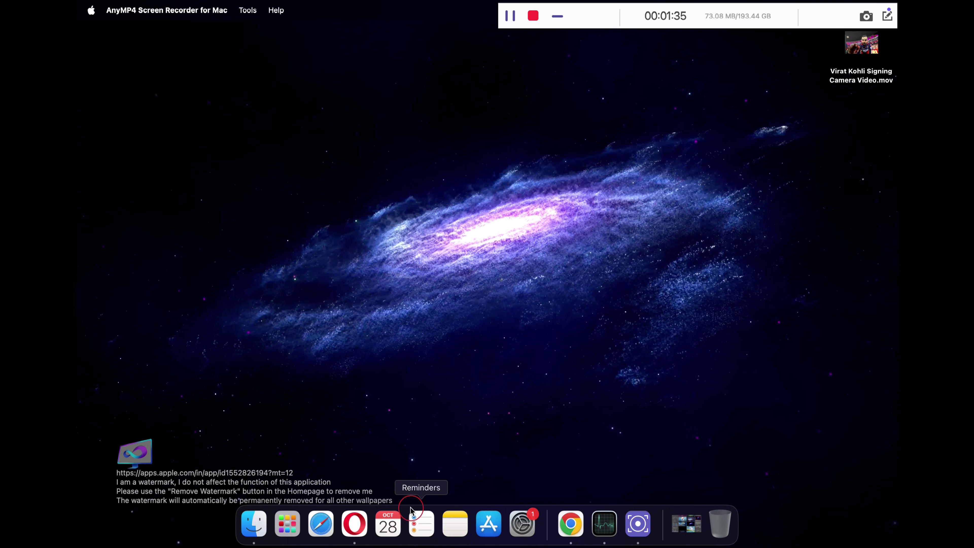
pyautogui.click(686, 523)
pyautogui.scroll(-5, 459, 296)
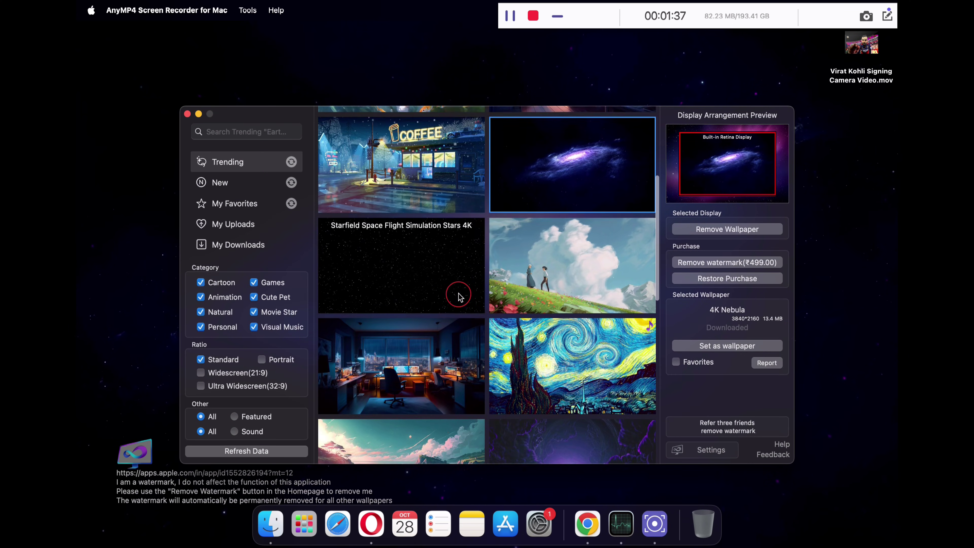
pyautogui.click(459, 357)
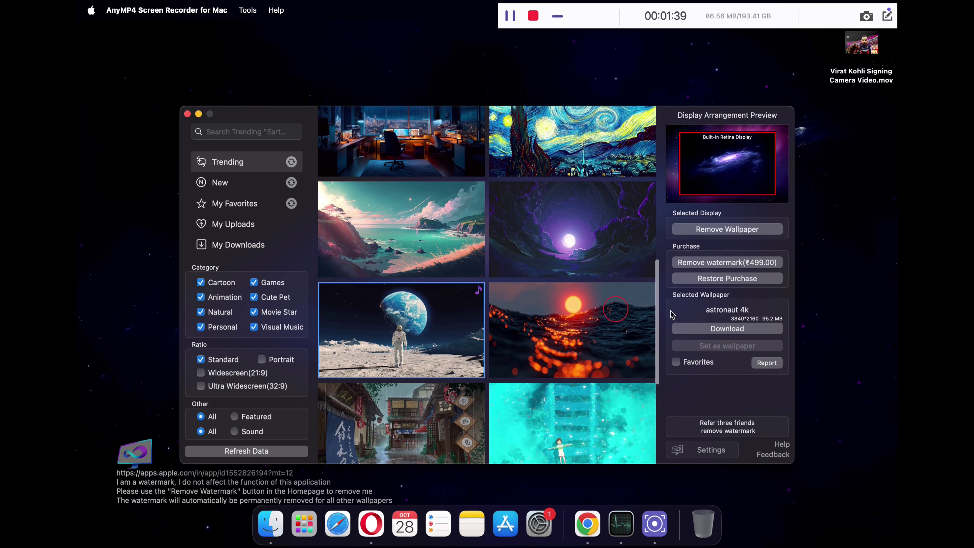
pyautogui.click(742, 329)
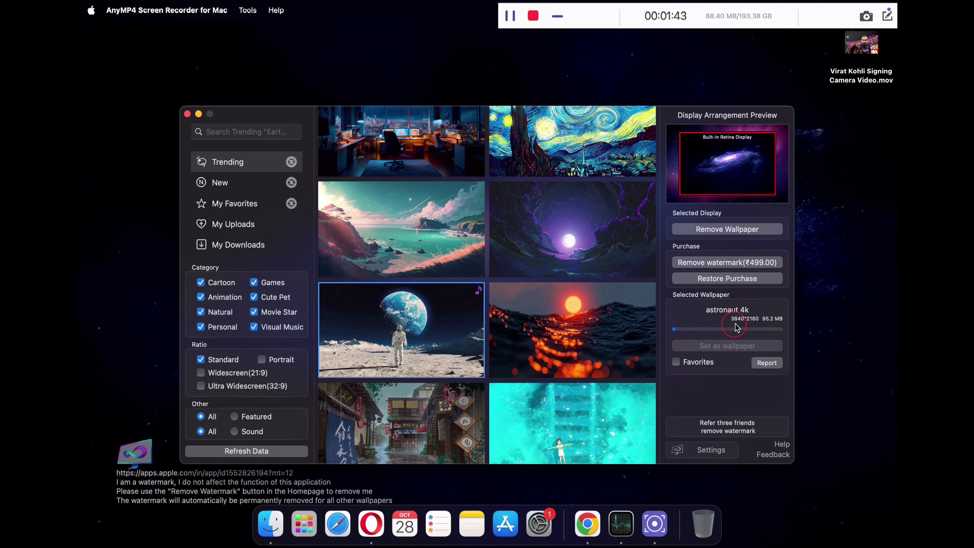
pyautogui.scroll(-2, 562, 333)
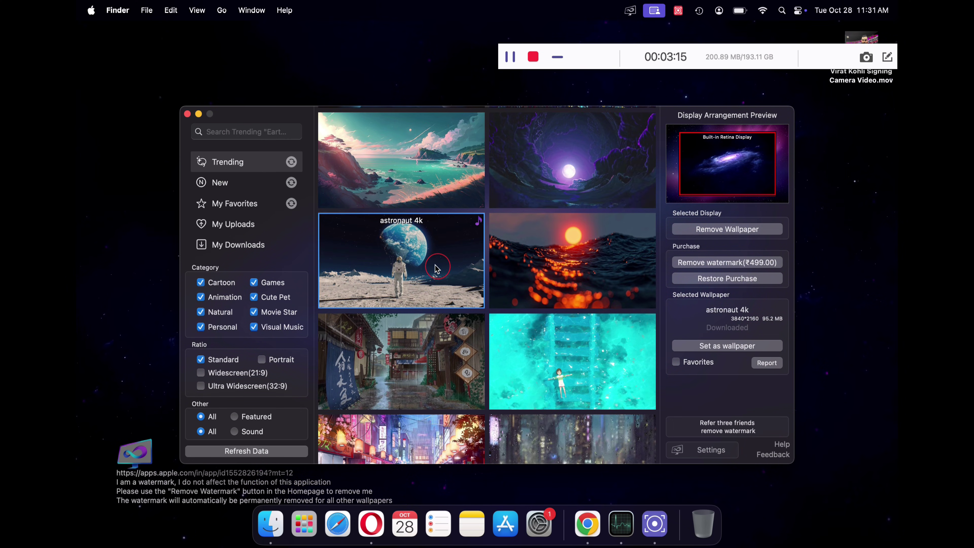
pyautogui.click(707, 347)
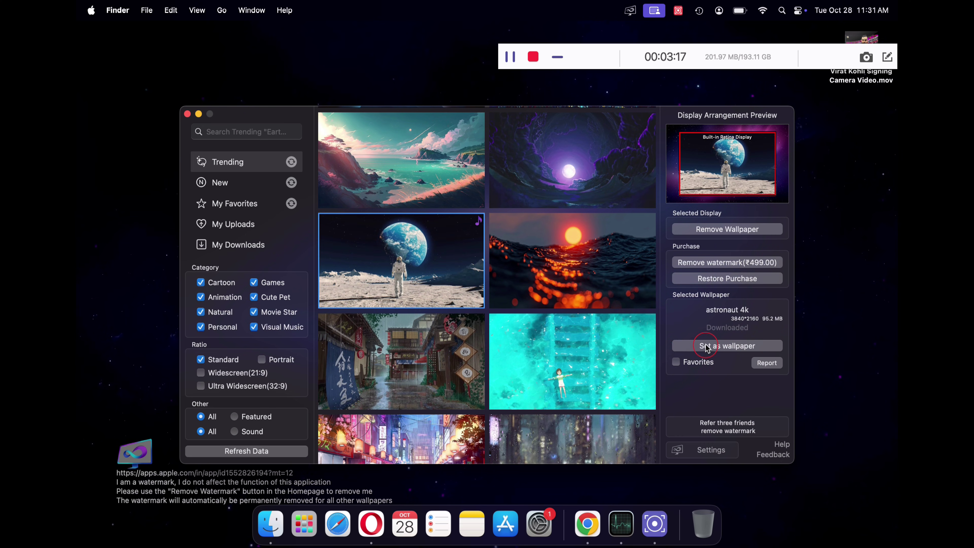
# Minimise iWallpaper to view the astronaut wallpaper, raise the volume, then restore and scroll the library
pyautogui.click(199, 113)
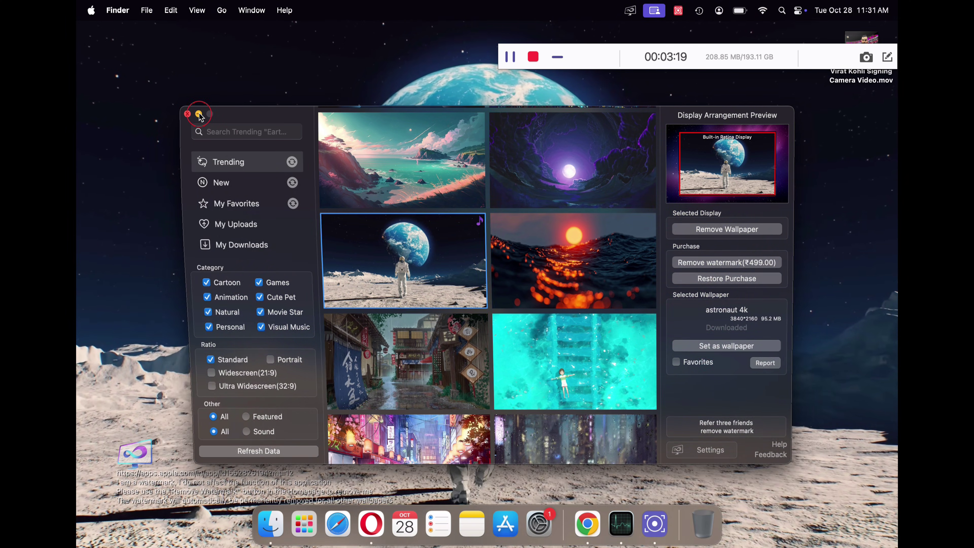
pyautogui.press('XF86AudioRaiseVolume')
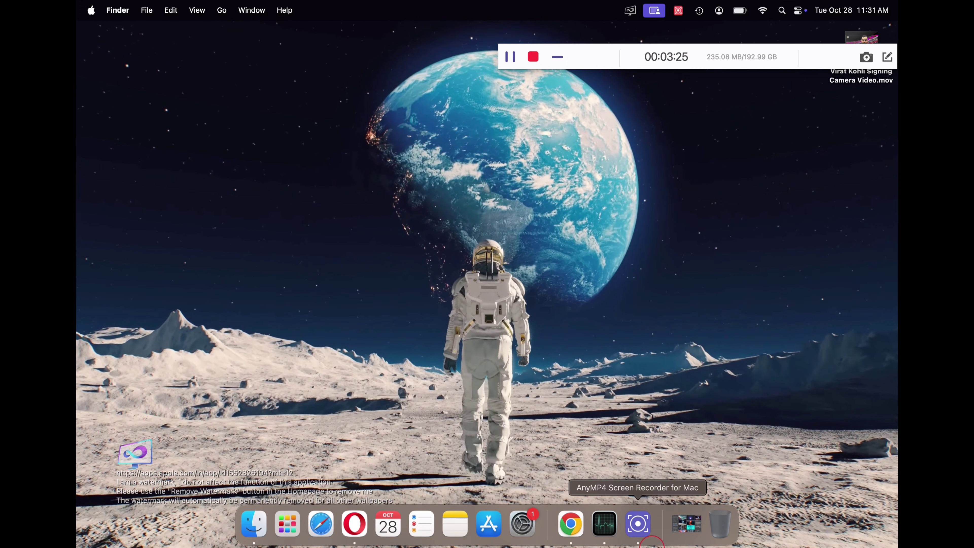
pyautogui.click(687, 524)
pyautogui.scroll(-10, 565, 336)
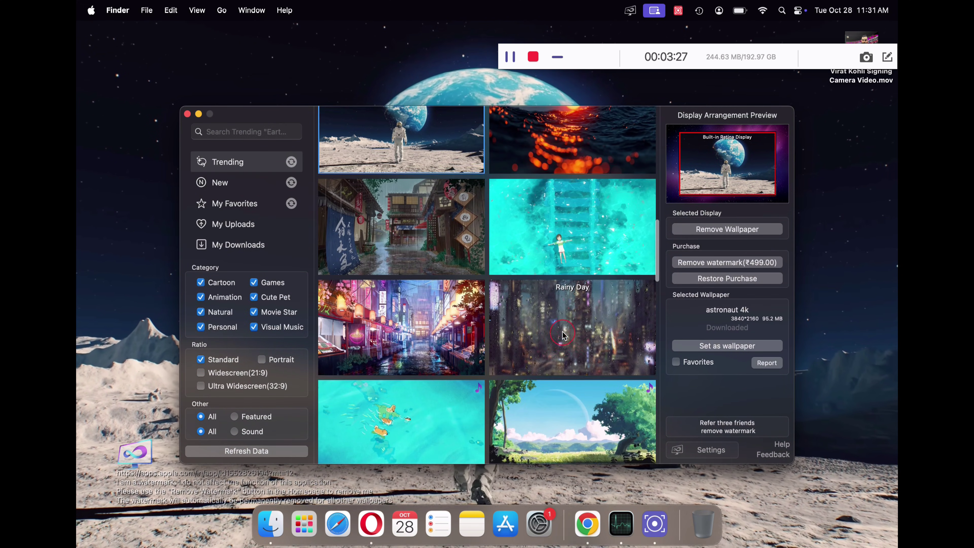
pyautogui.scroll(-20, 563, 337)
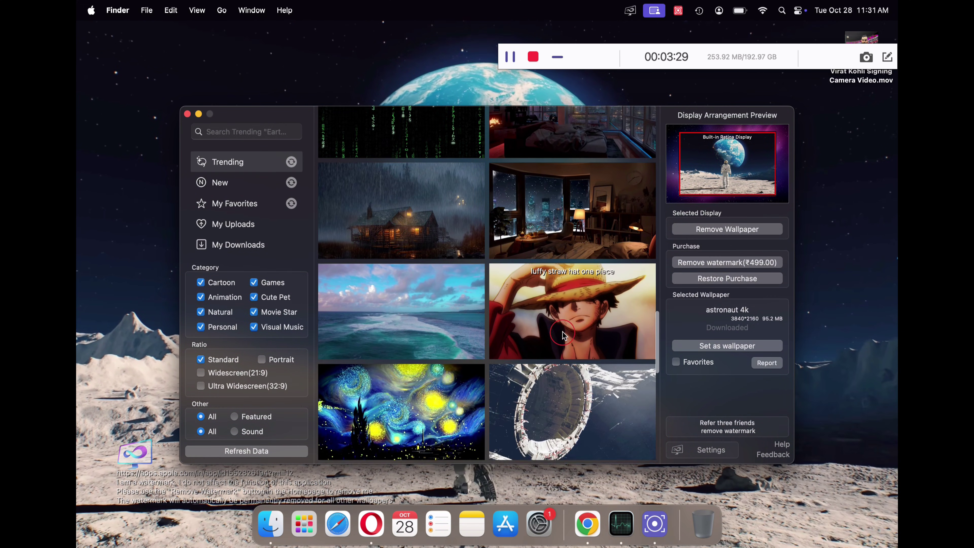
pyautogui.scroll(-5, 563, 336)
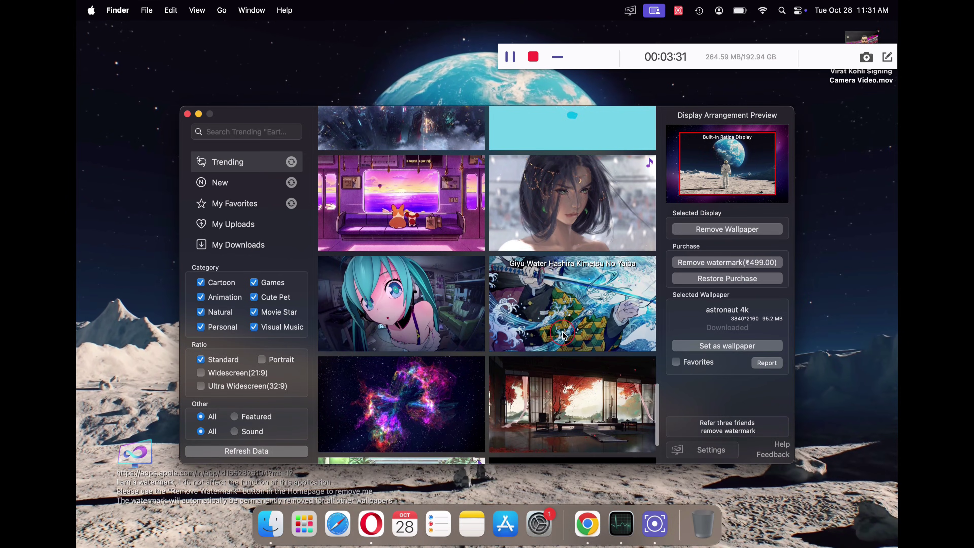
# Select nebula 4K, preview the Virat Kohli video in Google Drive, then return to iWallpaper's desktop
pyautogui.click(411, 311)
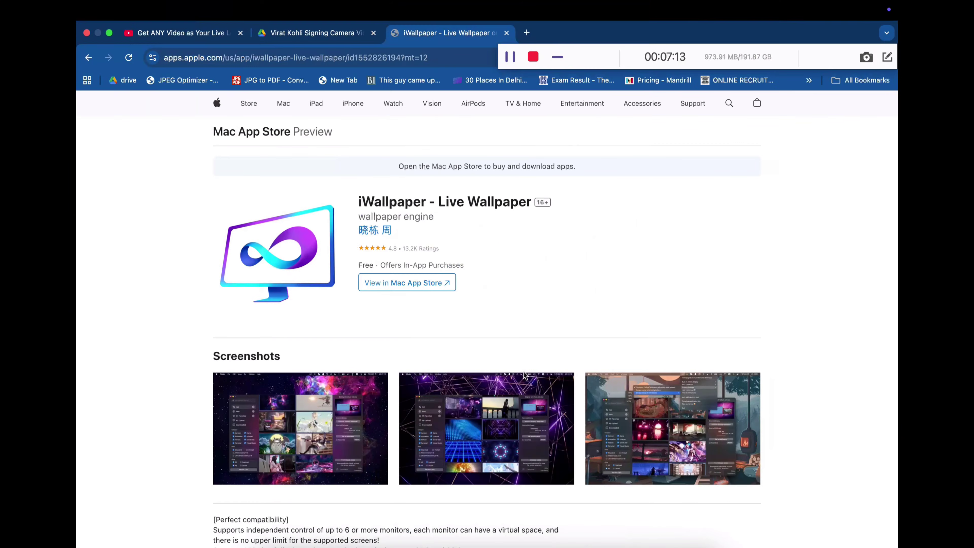
pyautogui.click(328, 34)
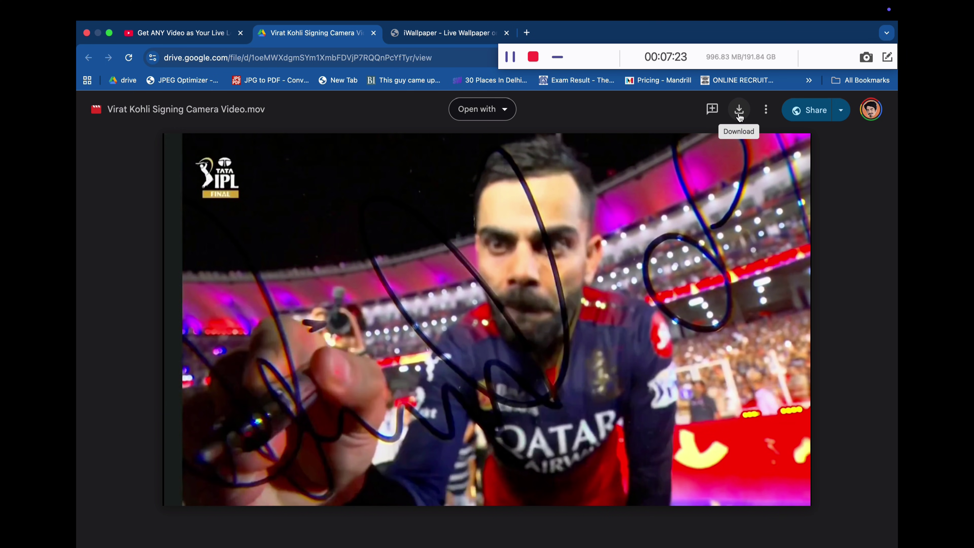
pyautogui.hotkey('ctrl', 'Left')
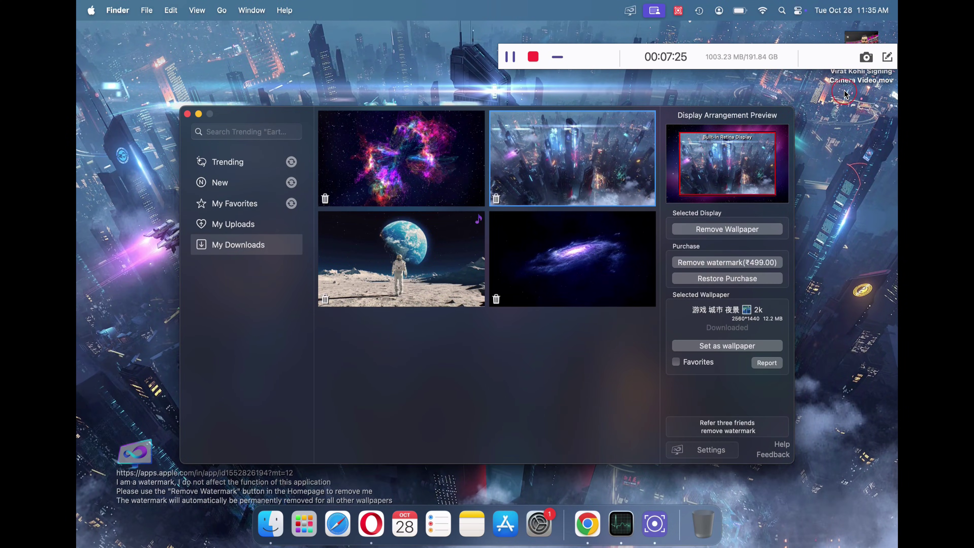
# Drag the Virat Kohli Signing Camera Video .mov into the My Uploads drop zone
pyautogui.click(845, 92)
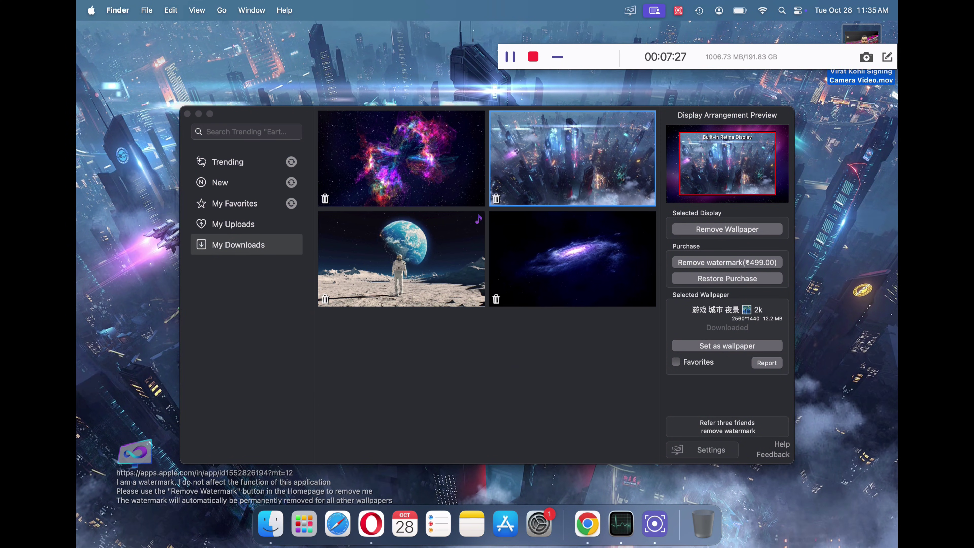
pyautogui.moveTo(845, 92); pyautogui.dragTo(928, 164)
pyautogui.click(546, 165)
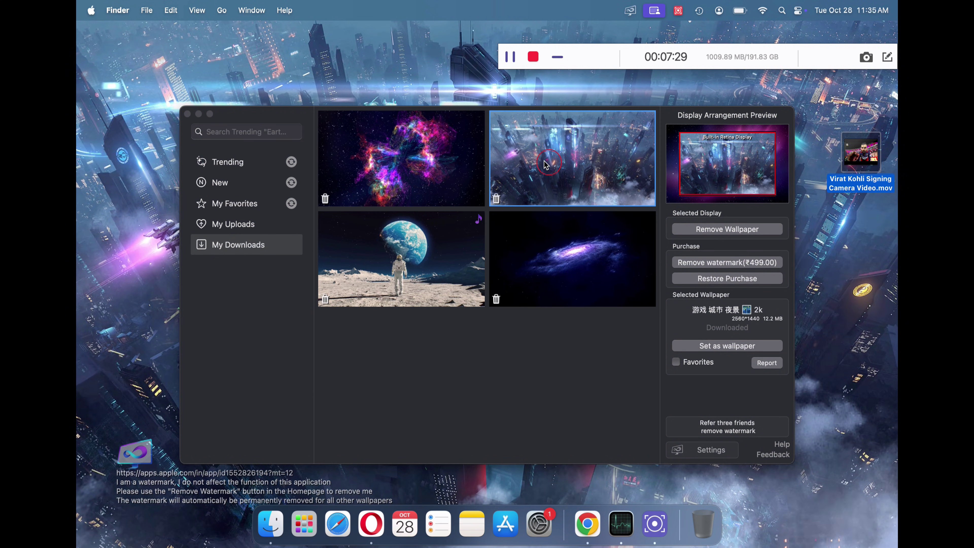
pyautogui.click(229, 233)
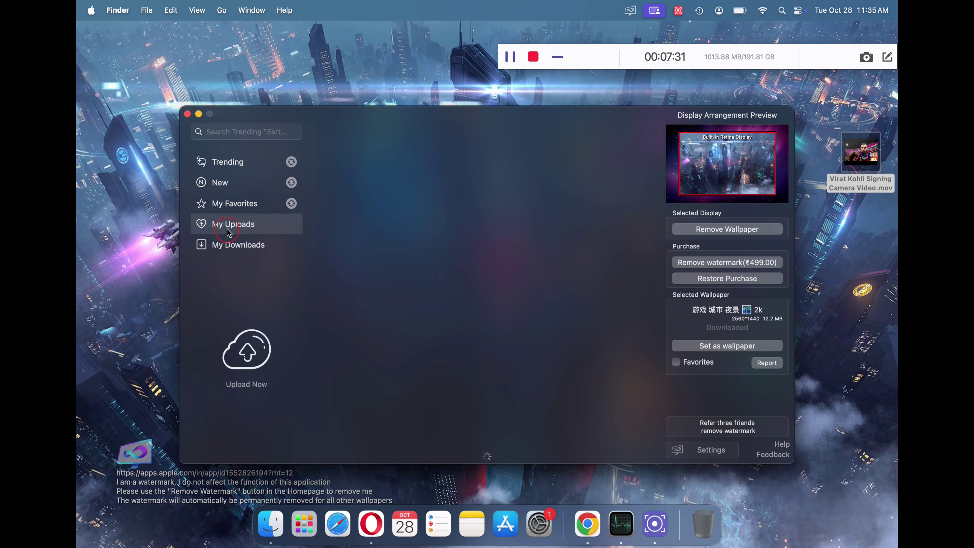
pyautogui.click(249, 225)
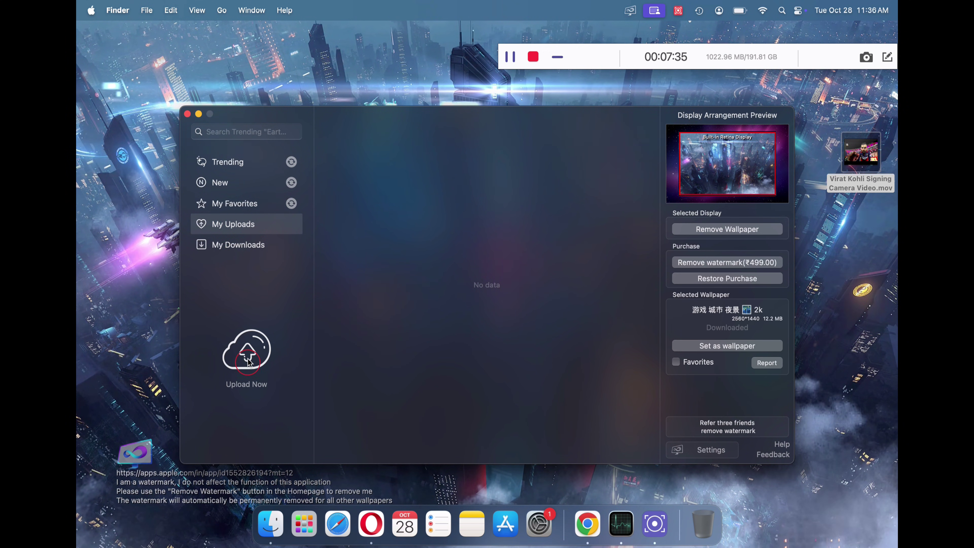
pyautogui.click(247, 351)
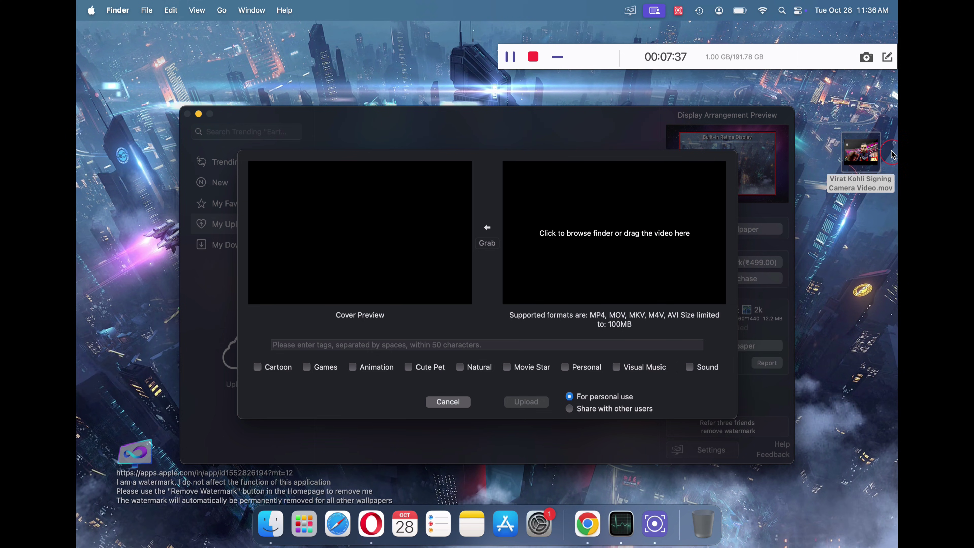
pyautogui.moveTo(861, 153); pyautogui.dragTo(615, 221)
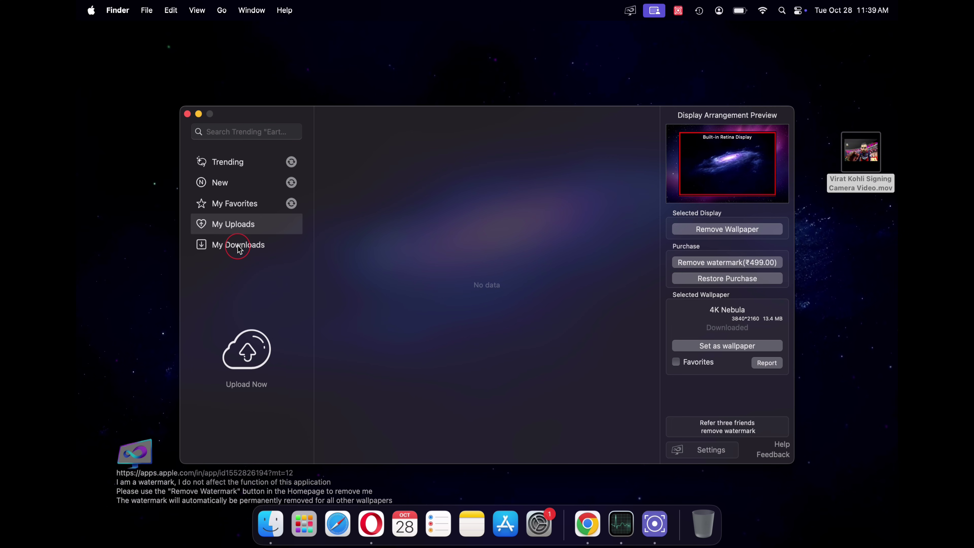
# In My Downloads, set the Virat Kohli Signing Camera Video as the live wallpaper
pyautogui.click(238, 247)
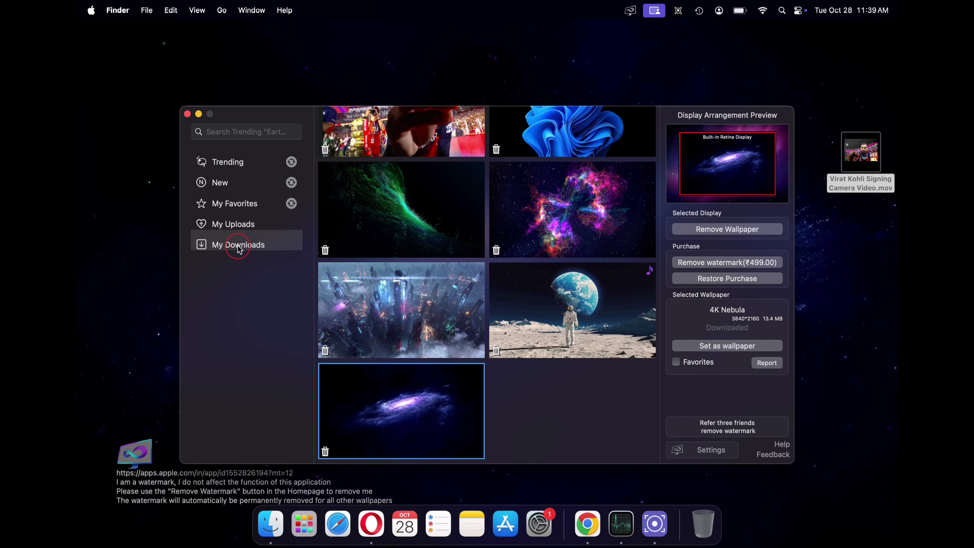
pyautogui.scroll(2, 526, 250)
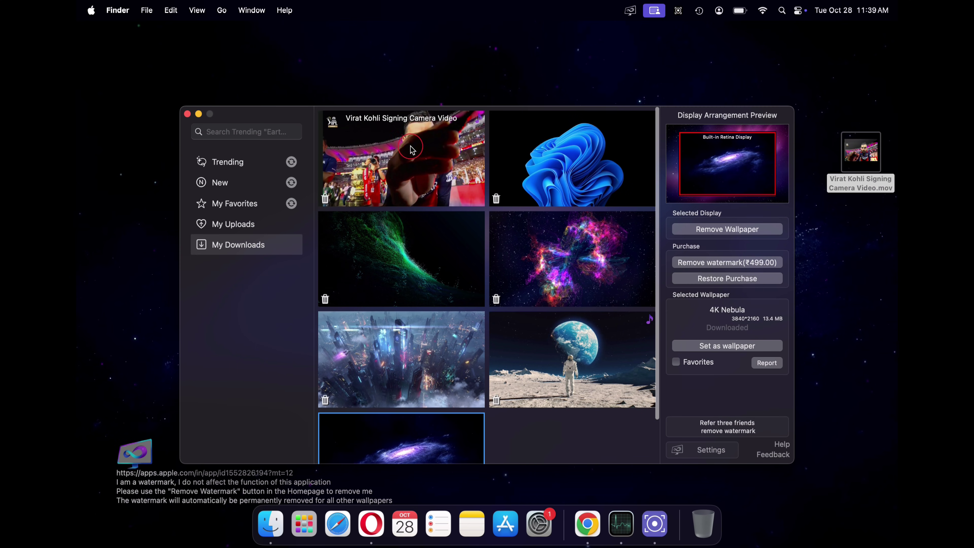
pyautogui.click(368, 161)
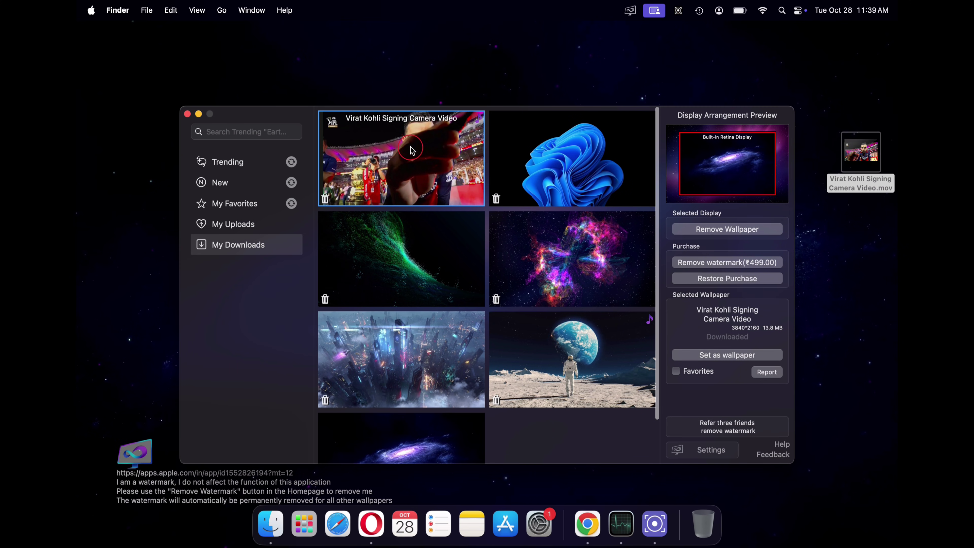
pyautogui.click(726, 355)
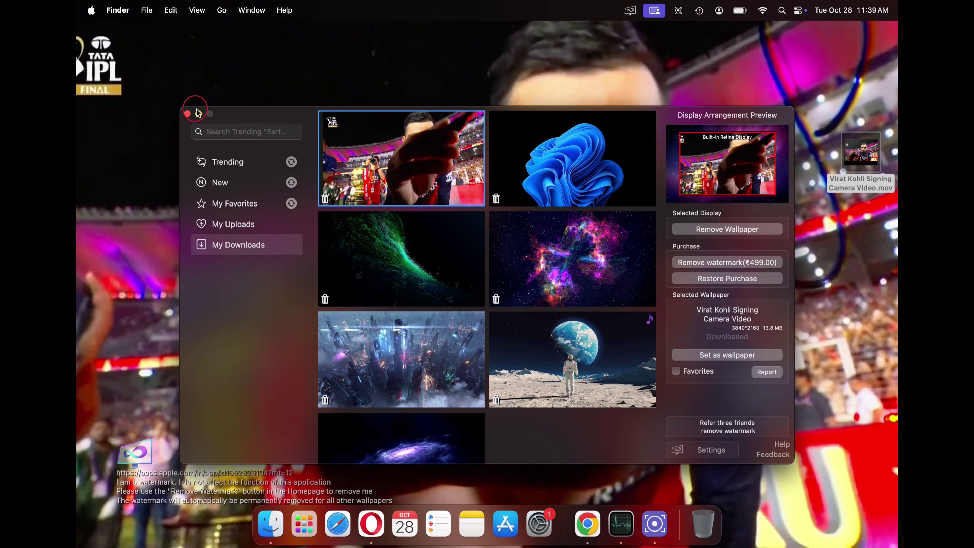
pyautogui.click(198, 114)
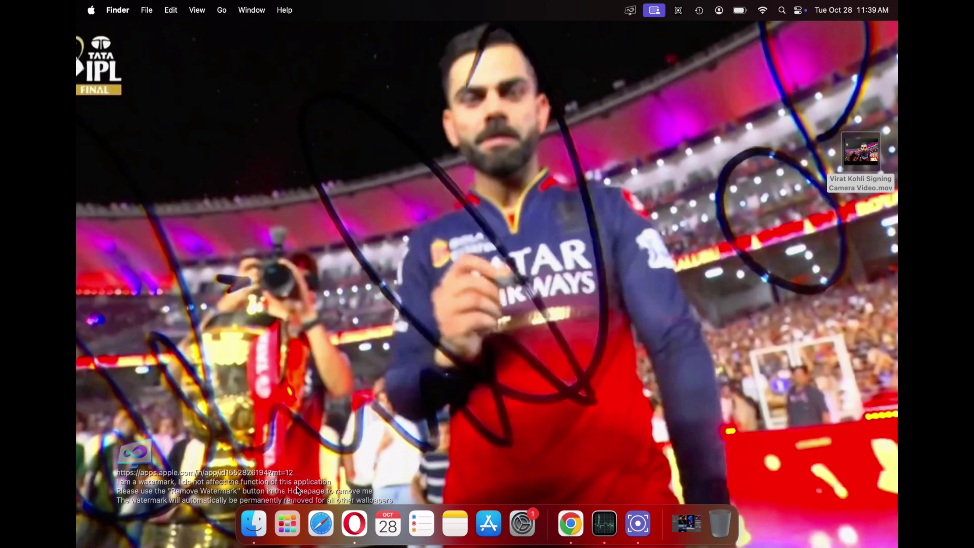
pyautogui.click(683, 522)
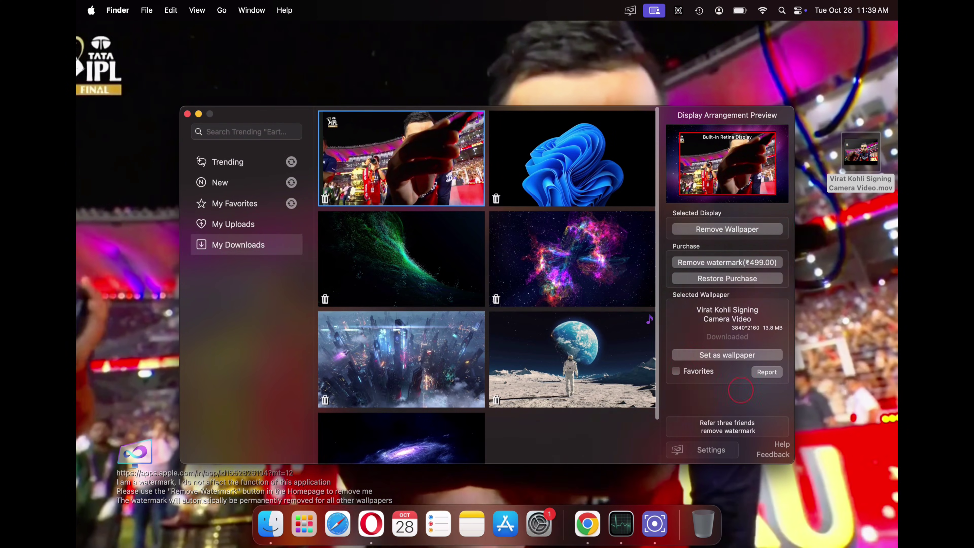
# Review the refer-three-friends watermark option, dismiss it, and open iWallpaper's menu-bar menu
pyautogui.click(728, 431)
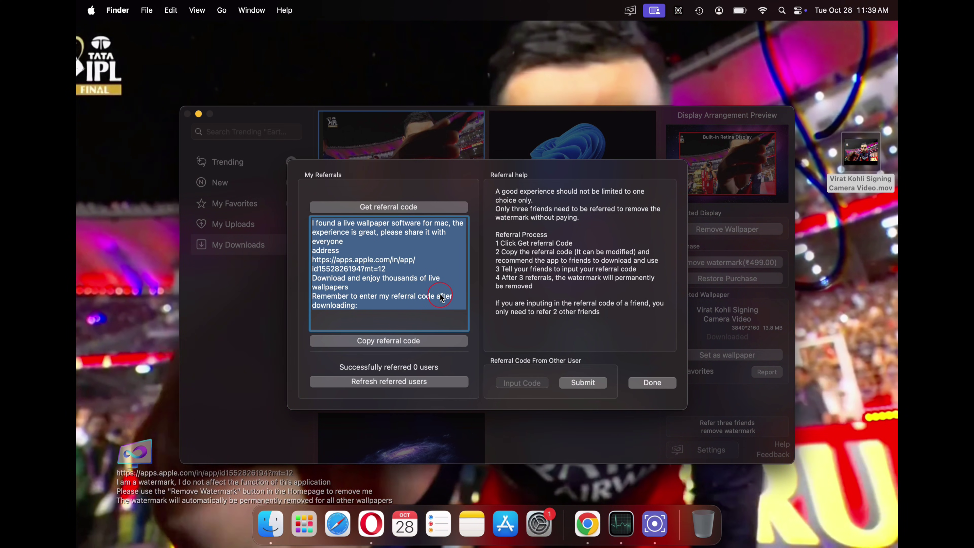
pyautogui.click(652, 382)
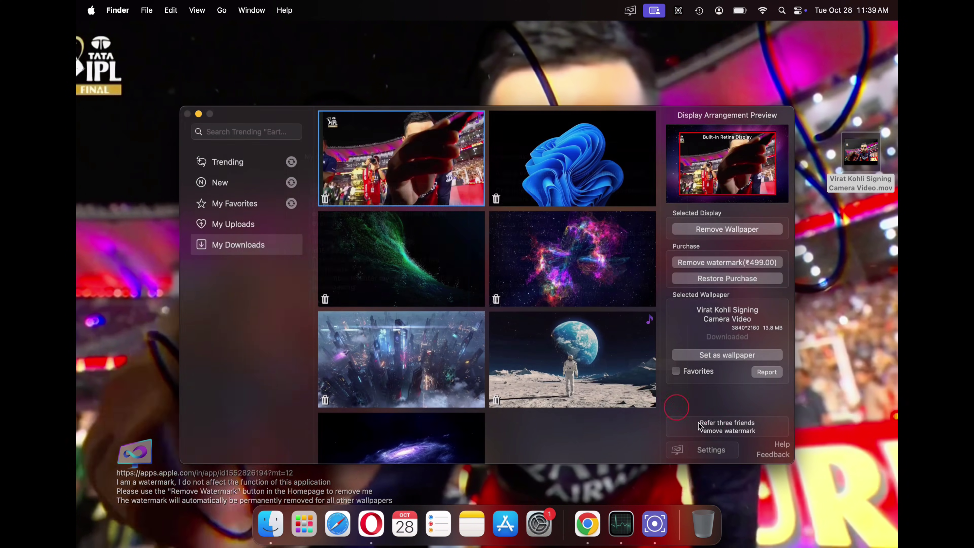
pyautogui.click(708, 451)
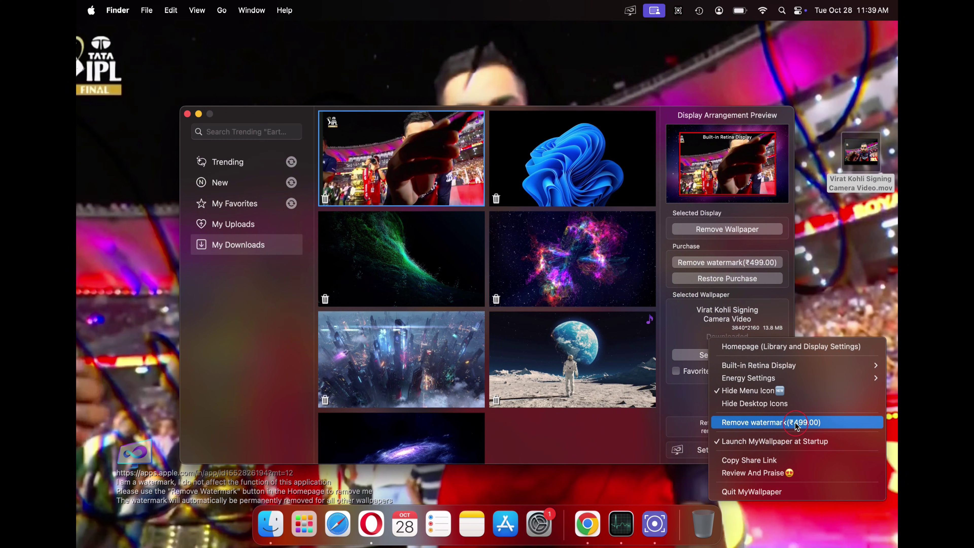
# Close the options menu and relaunch iWallpaper from Launchpad
pyautogui.click(693, 326)
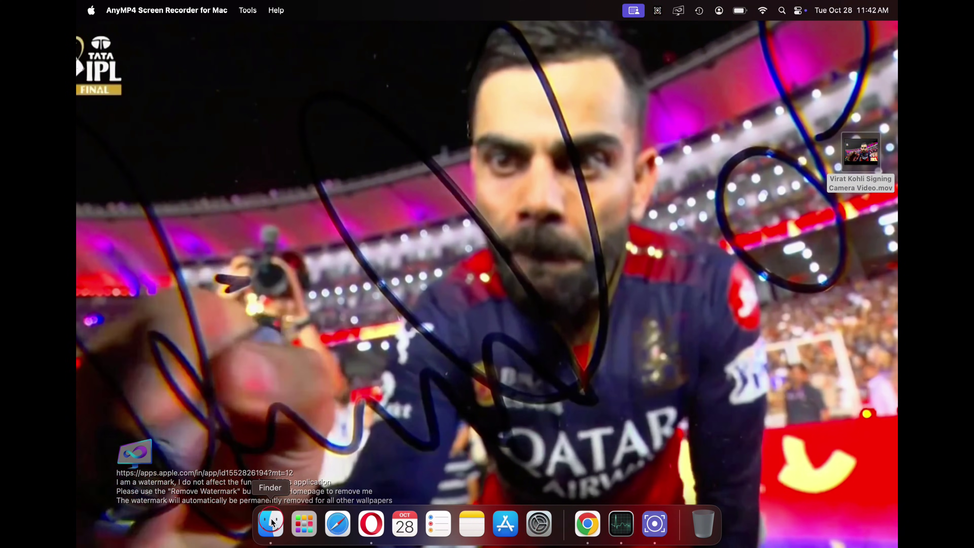
pyautogui.click(304, 524)
pyautogui.click(765, 169)
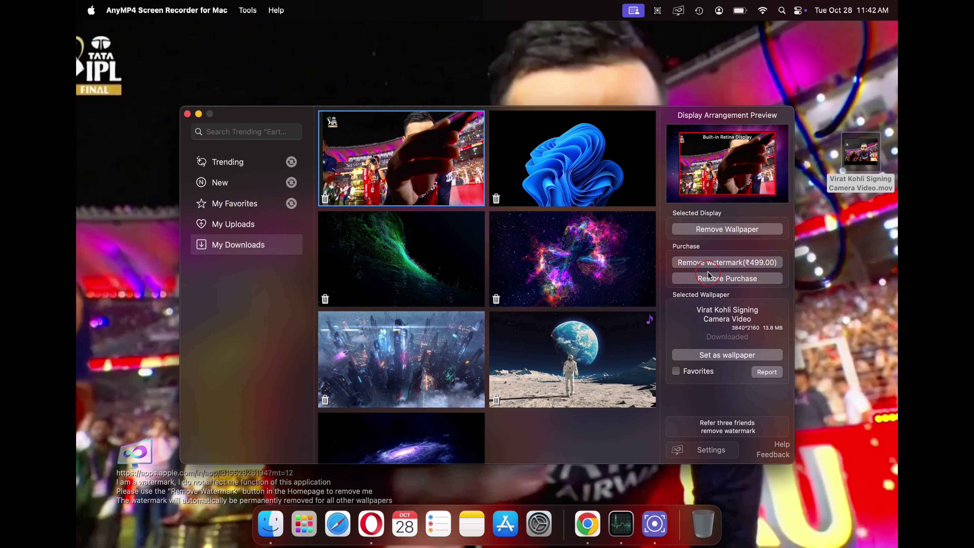
# Set the green ai wallpaper, minimise to preview it, then restore iWallpaper
pyautogui.click(730, 278)
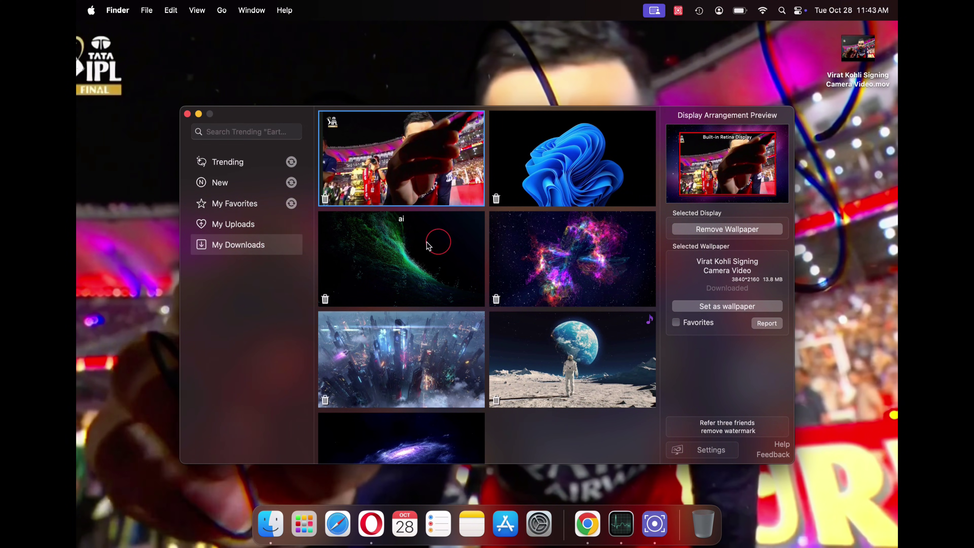
pyautogui.click(429, 245)
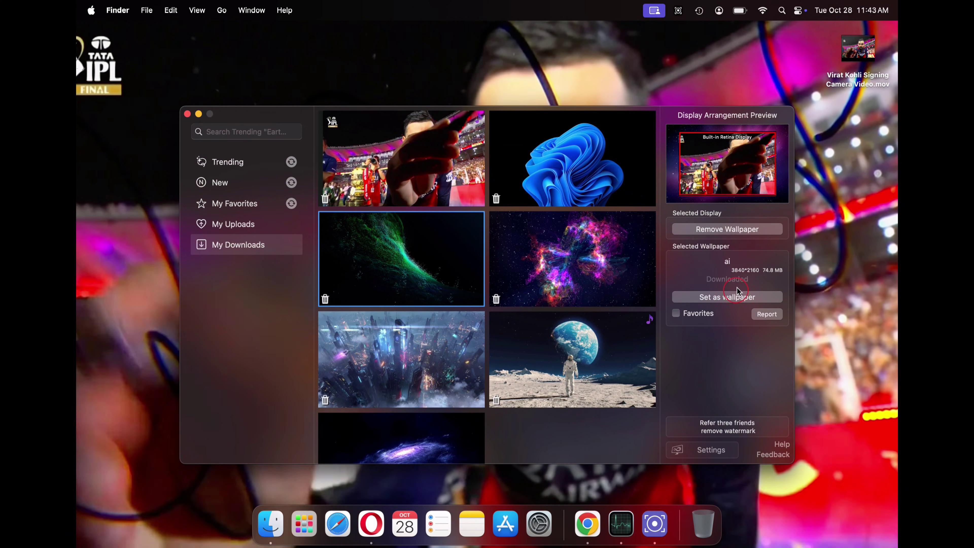
pyautogui.click(727, 297)
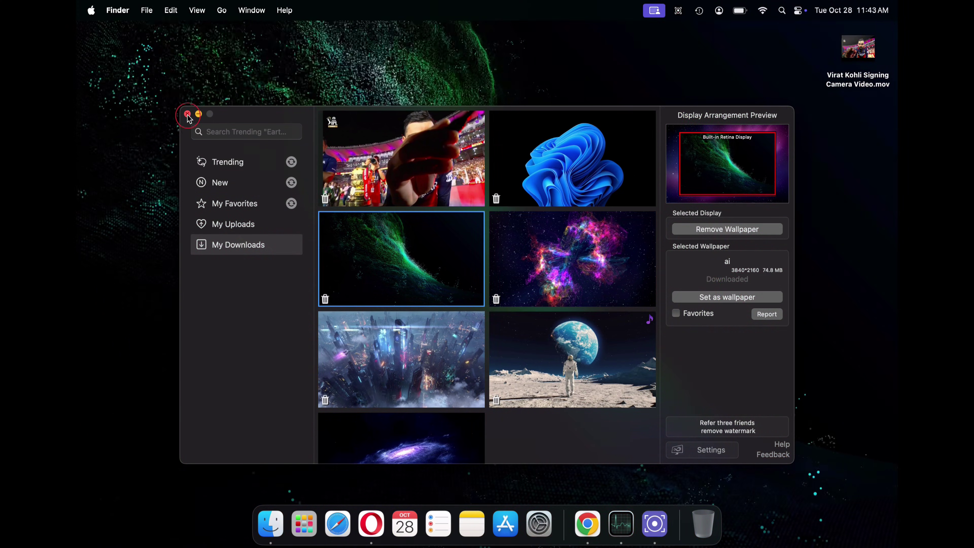
pyautogui.click(198, 114)
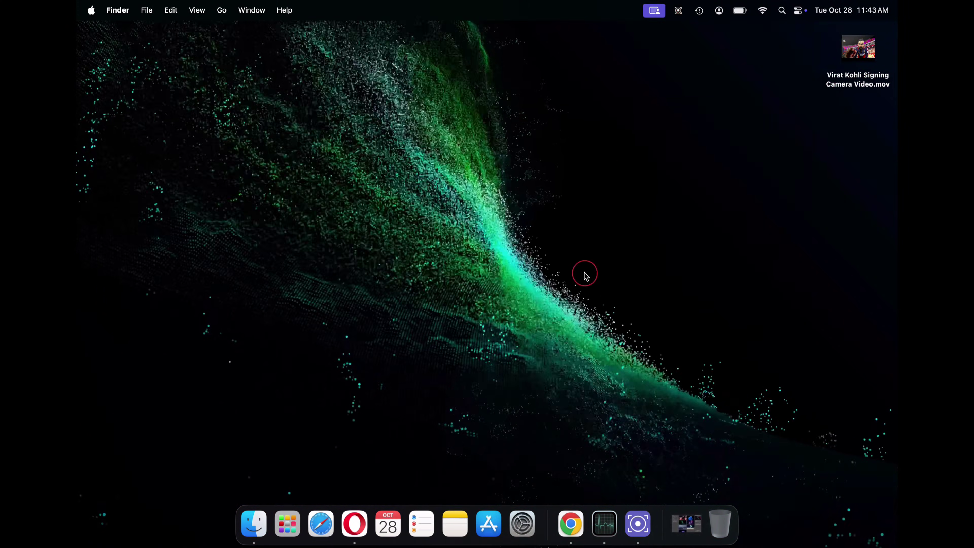
pyautogui.click(686, 524)
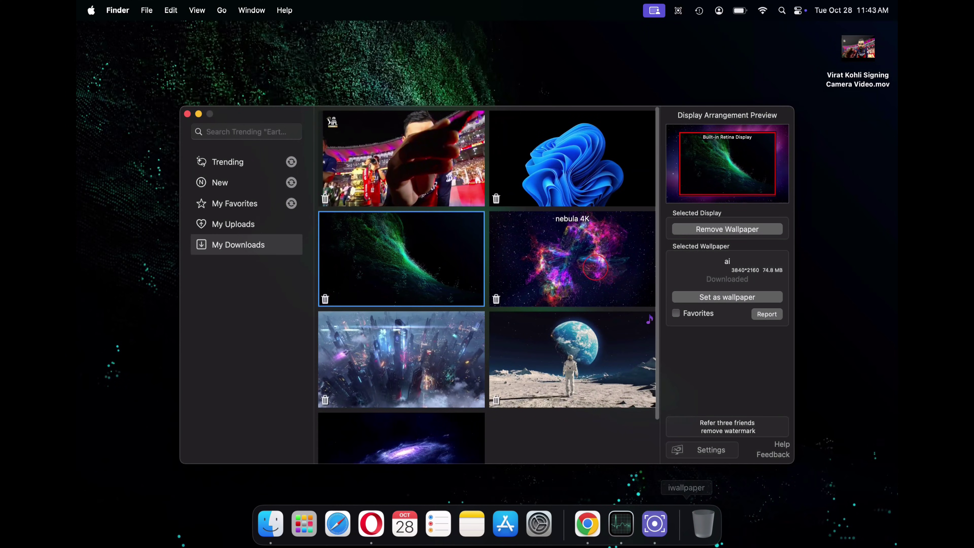
# Try nebula 4K, then make astronaut 4k the desktop wallpaper
pyautogui.click(606, 269)
pyautogui.click(198, 115)
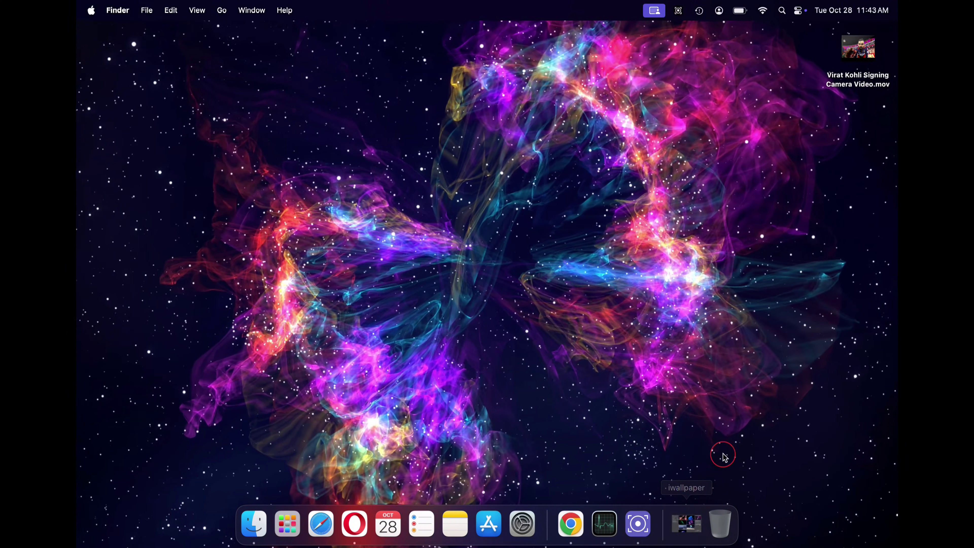
pyautogui.click(690, 532)
pyautogui.click(691, 533)
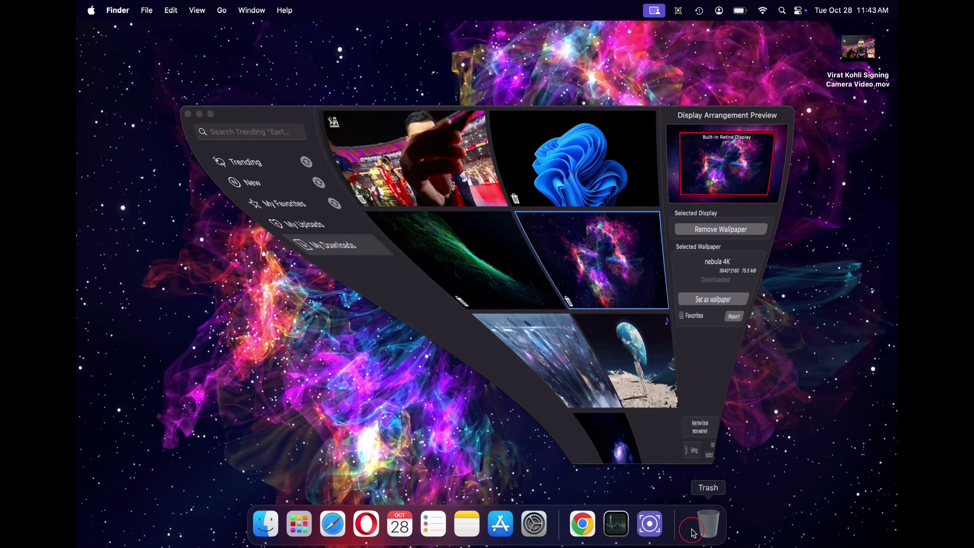
pyautogui.click(571, 391)
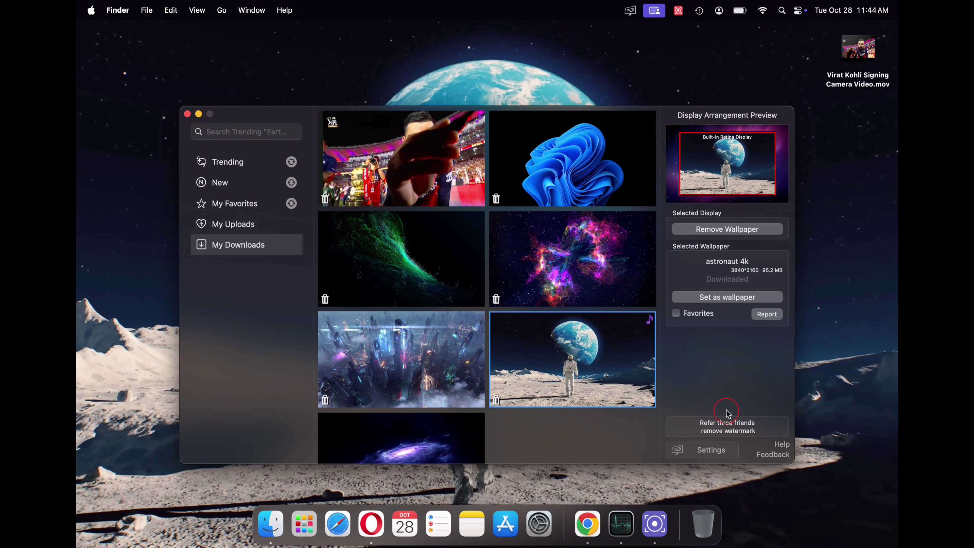
# Hide iWallpaper's menu-bar icon, apply 4K Nebula as the live wallpaper, and scroll the Trending grid
pyautogui.click(630, 12)
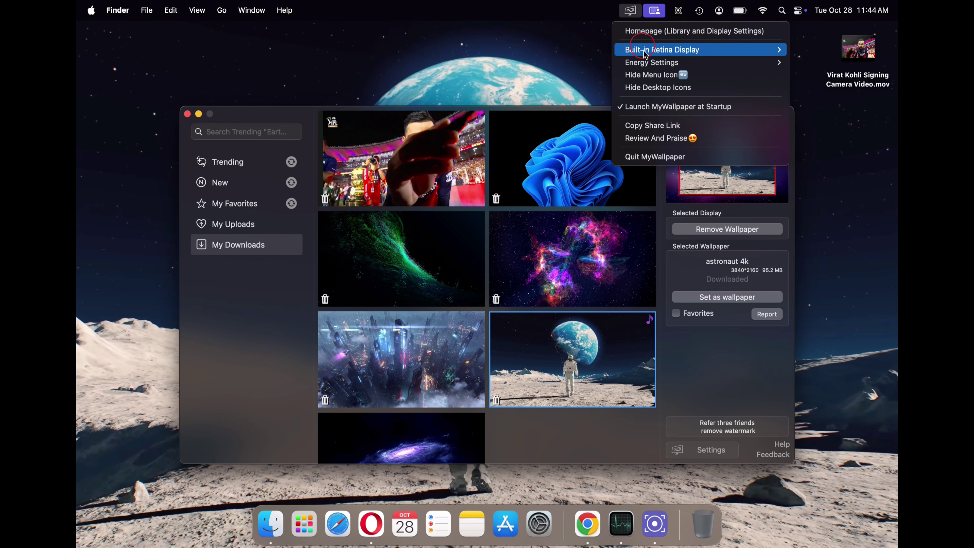
pyautogui.click(650, 76)
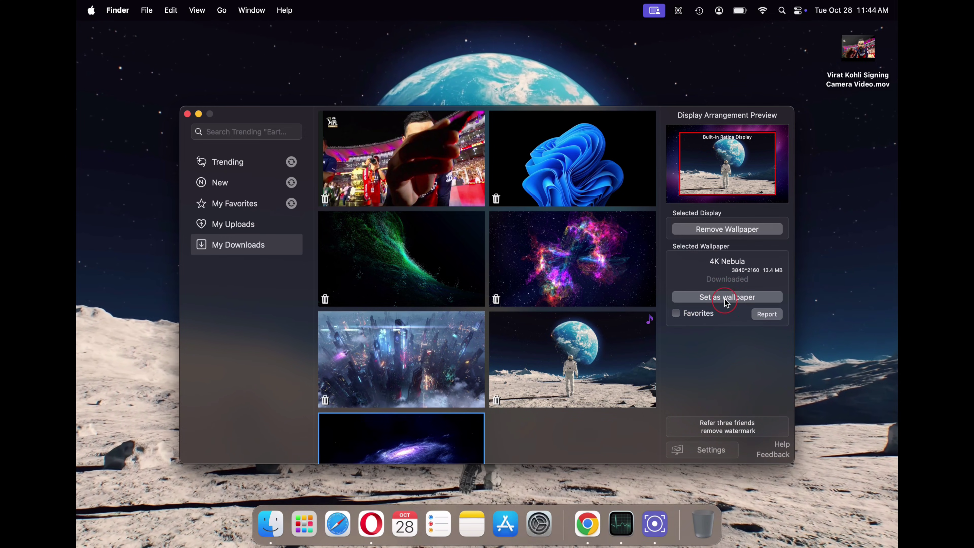
pyautogui.click(726, 301)
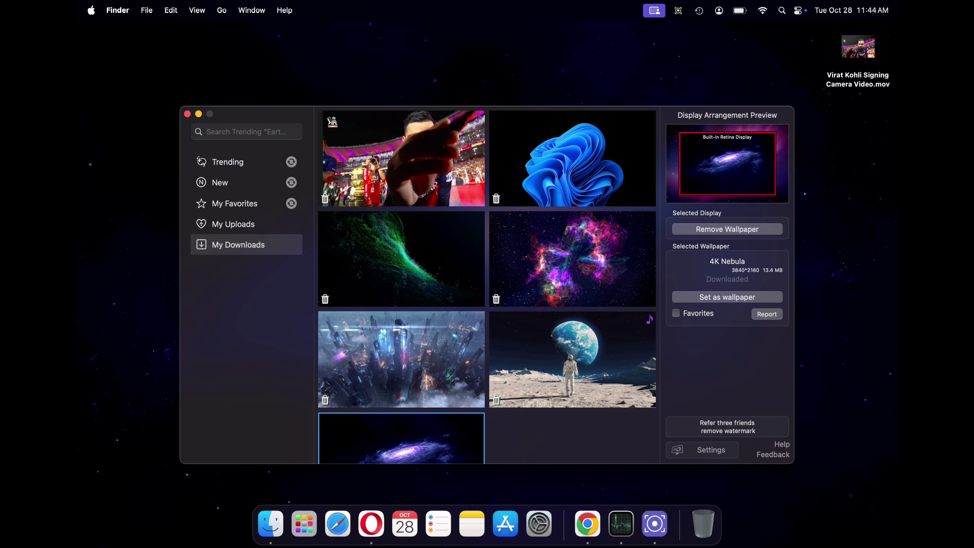
pyautogui.scroll(-10, 562, 369)
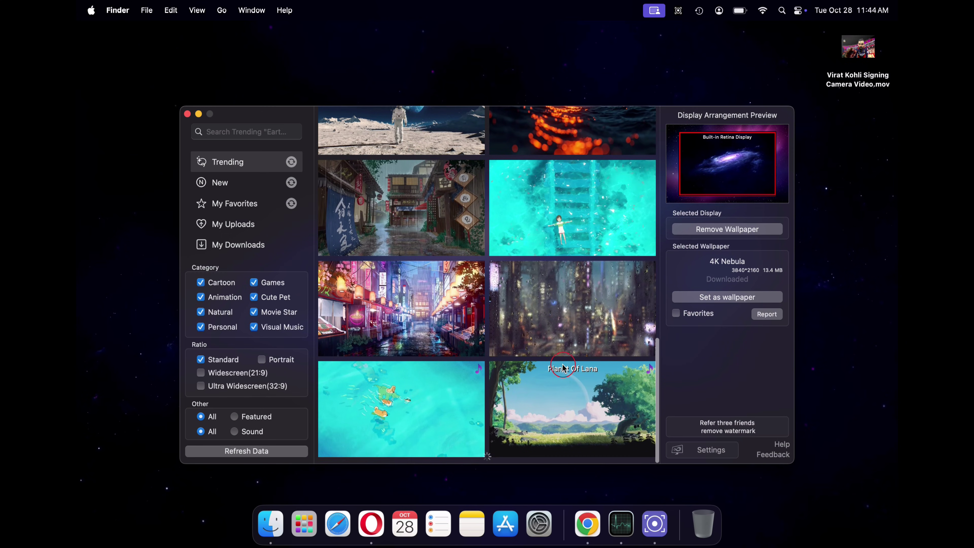
pyautogui.scroll(-10, 562, 367)
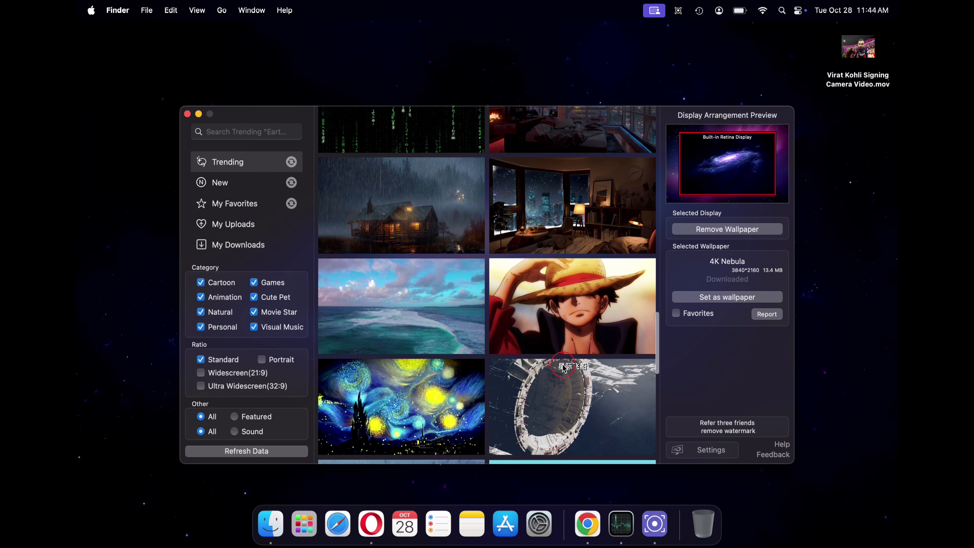